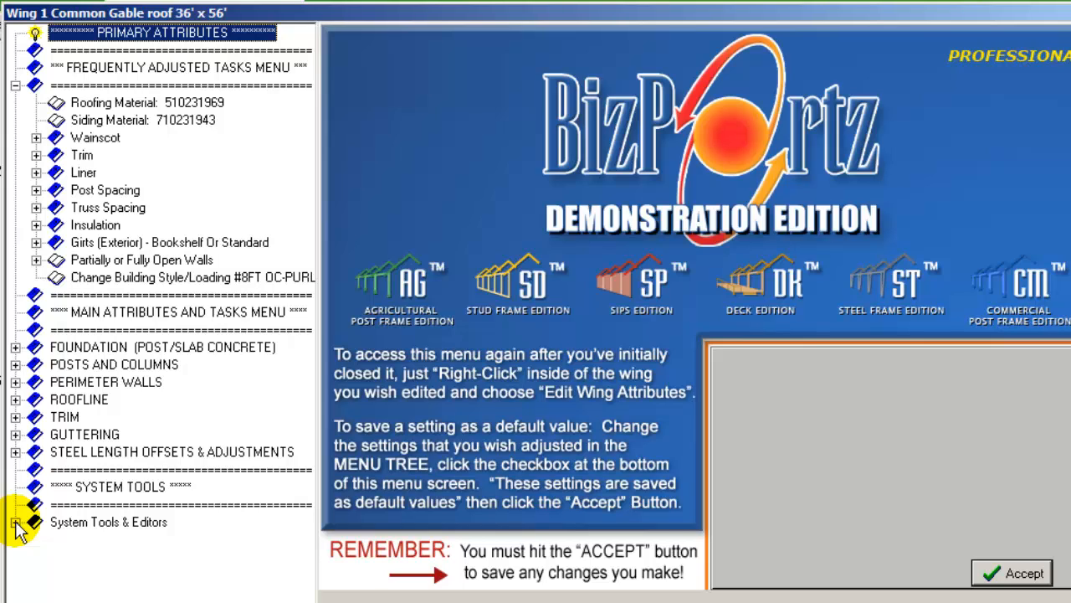
Open the system tools menu and bring up the labor settings of the Trim Controller.
left_click(16, 522)
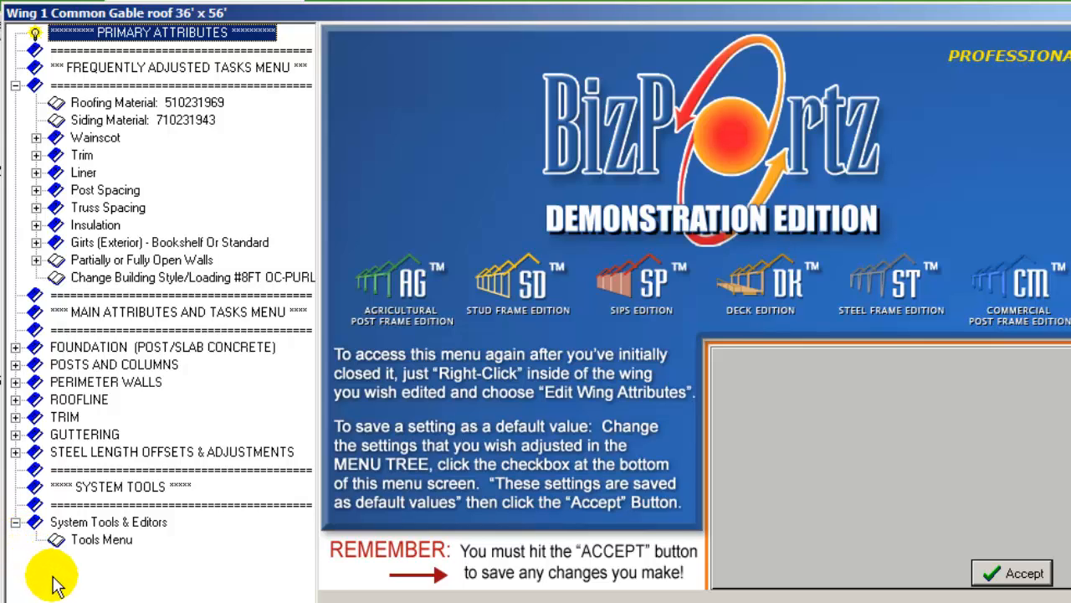
left_click(118, 542)
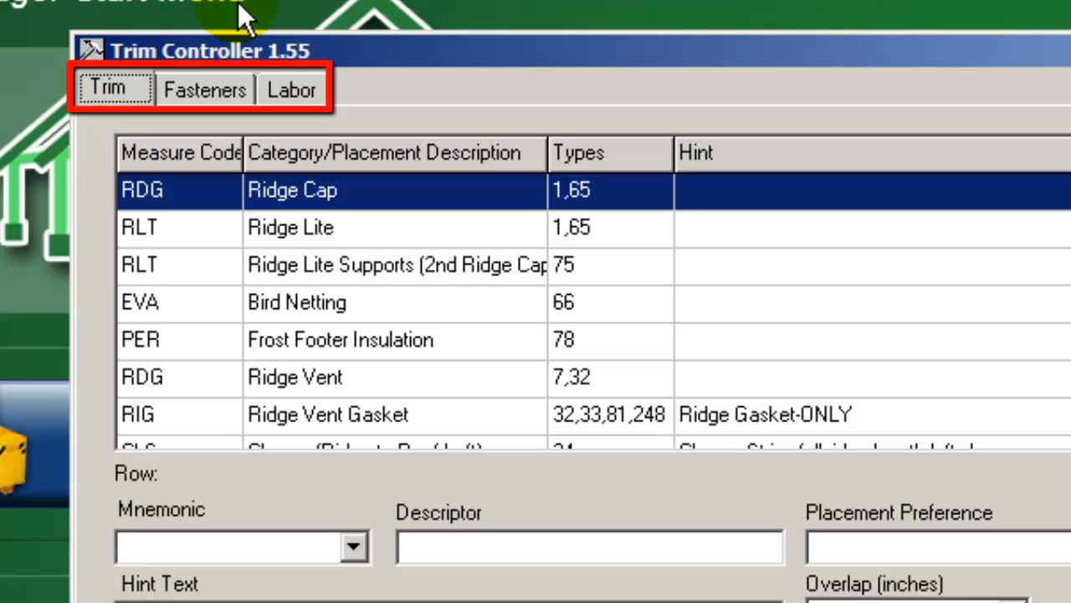
left_click(300, 89)
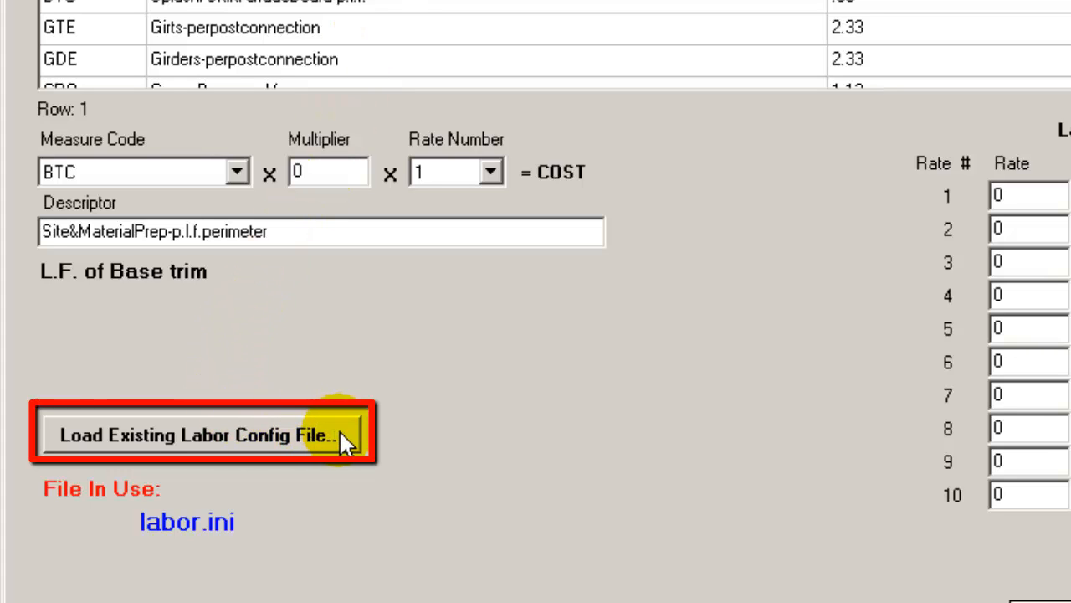
Load the LaborRates-1.pkl labor config file and review the AugerTimeRent-perpost and Girts-perpostconnection tasks.
left_click(339, 434)
left_click_drag(275, 423, 931, 433)
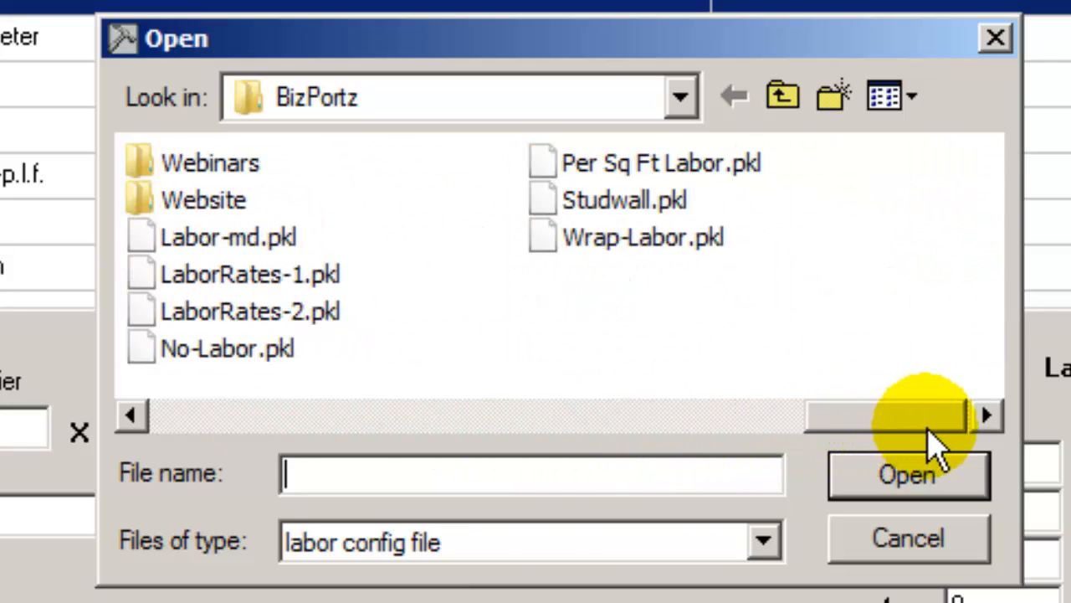
left_click(253, 283)
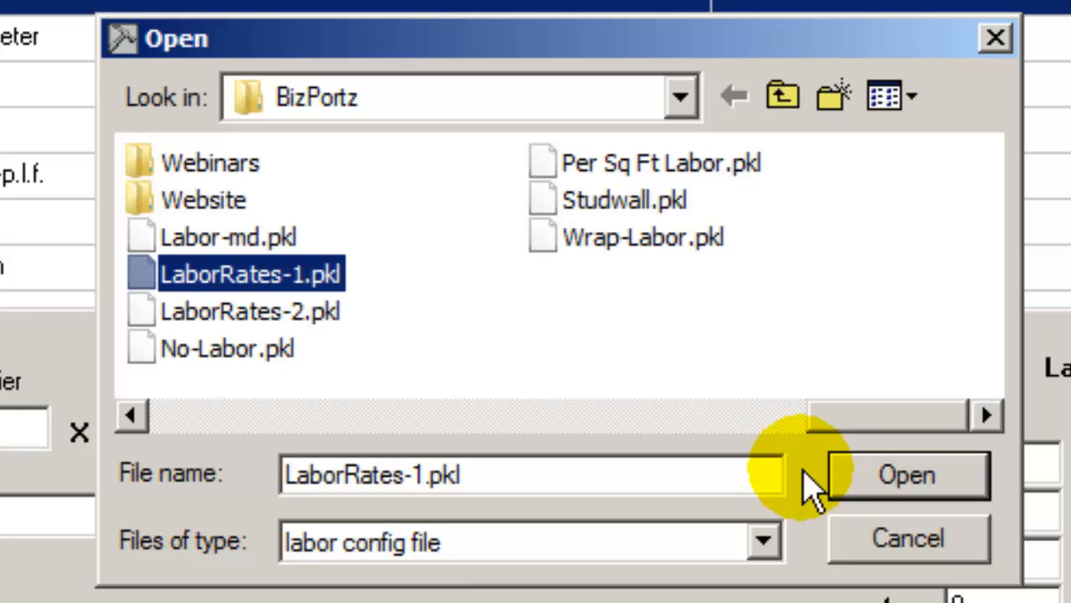
left_click(858, 484)
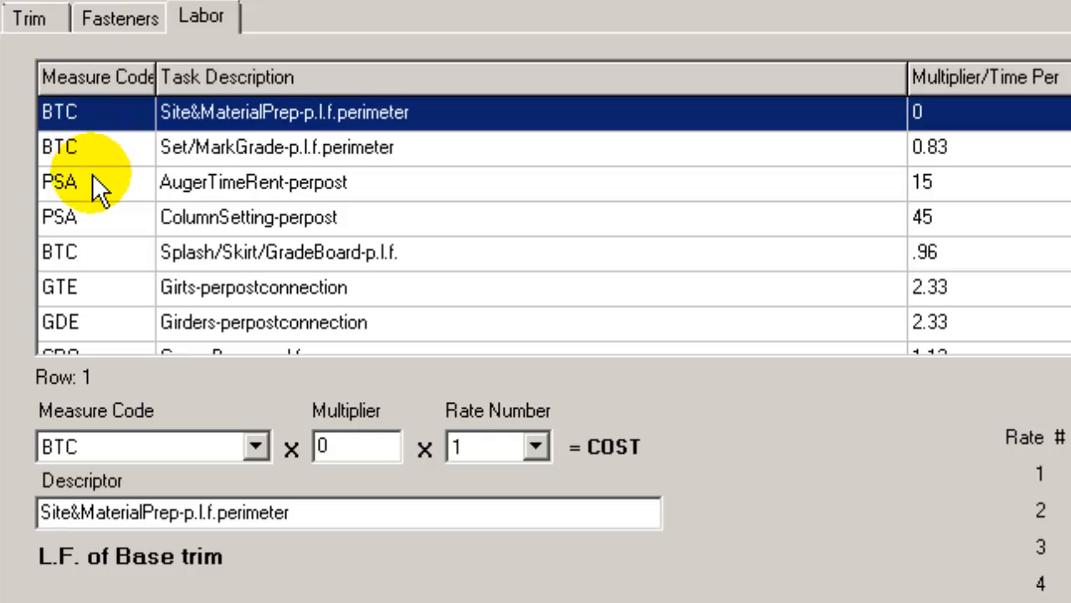
left_click(104, 186)
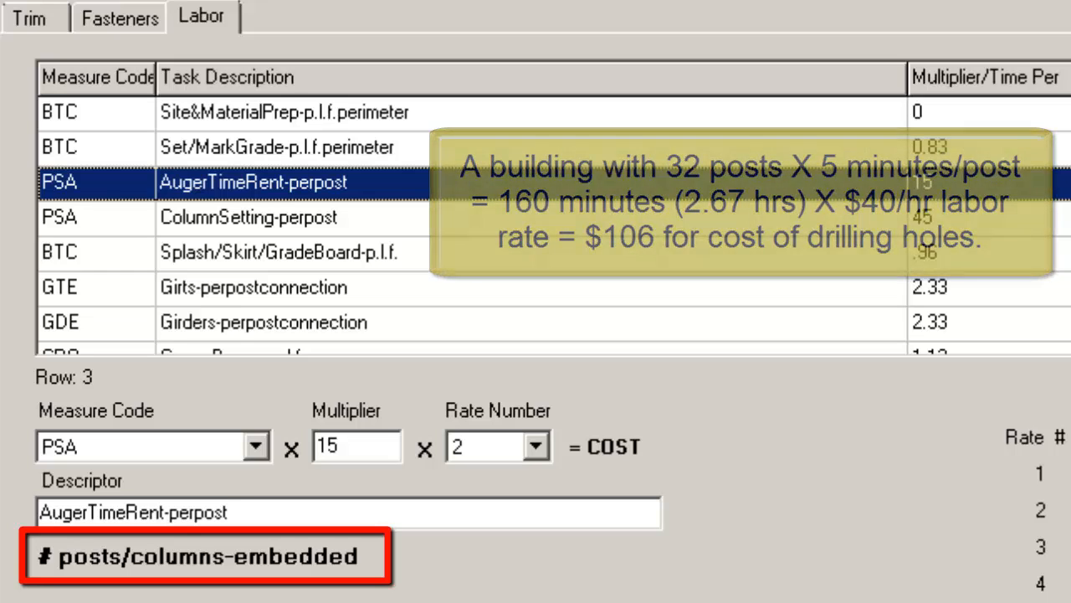
left_click(93, 289)
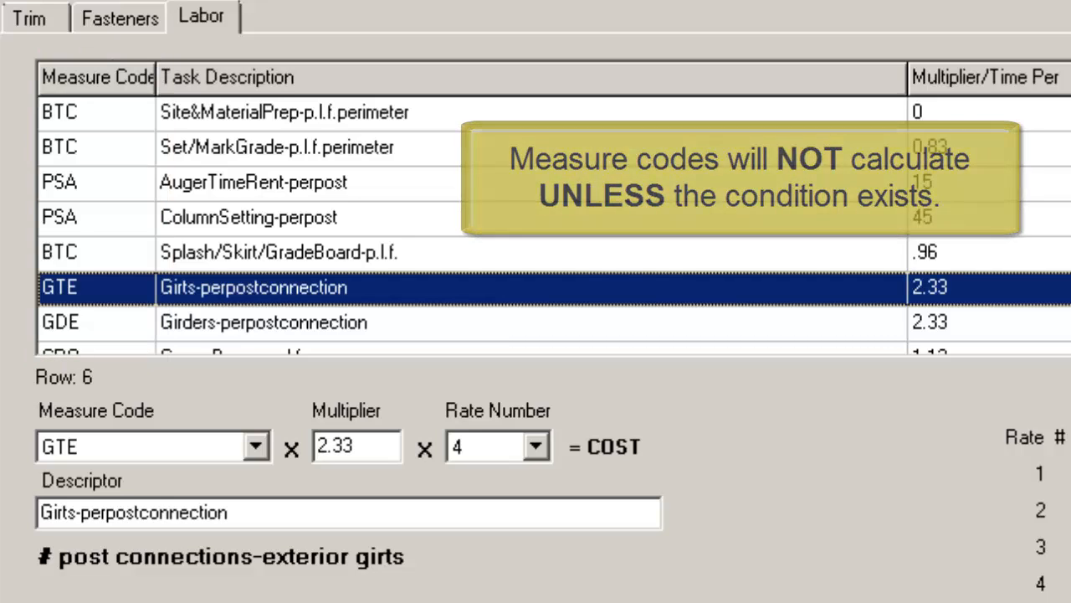
Change the measure code of the Window Framing & Install (above)-p.l.f. task to PER.
scroll(554, 226, "down", 4)
scroll(974, 322, "down", 2)
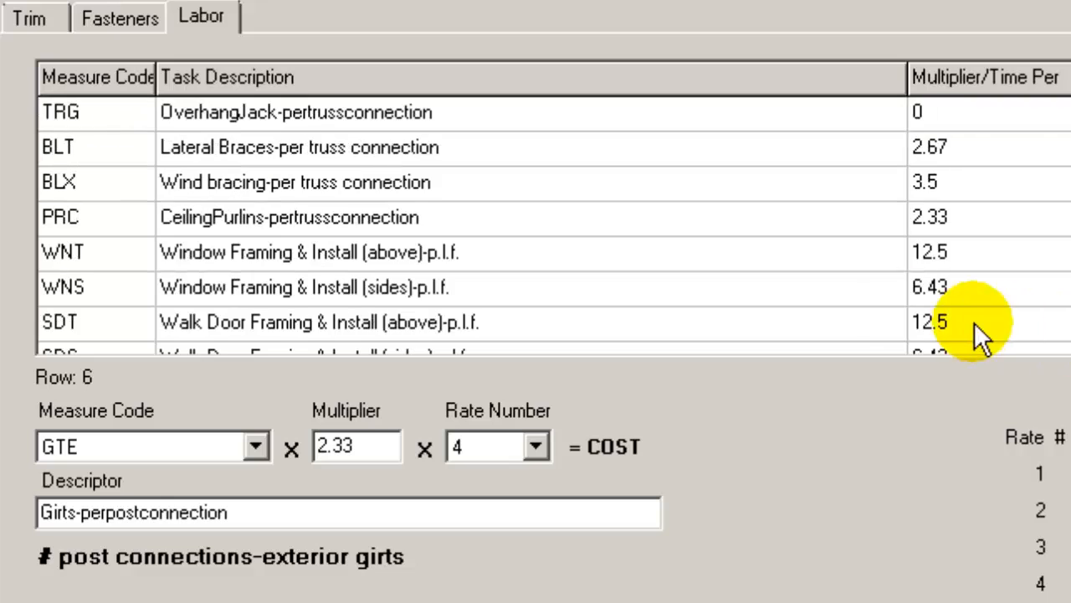
left_click(657, 262)
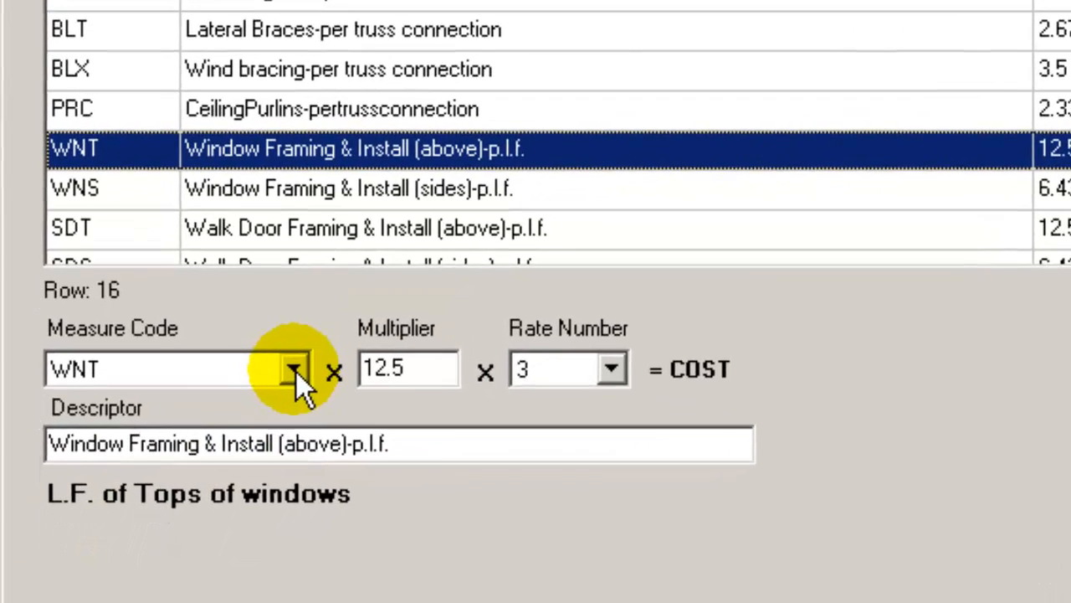
left_click(257, 446)
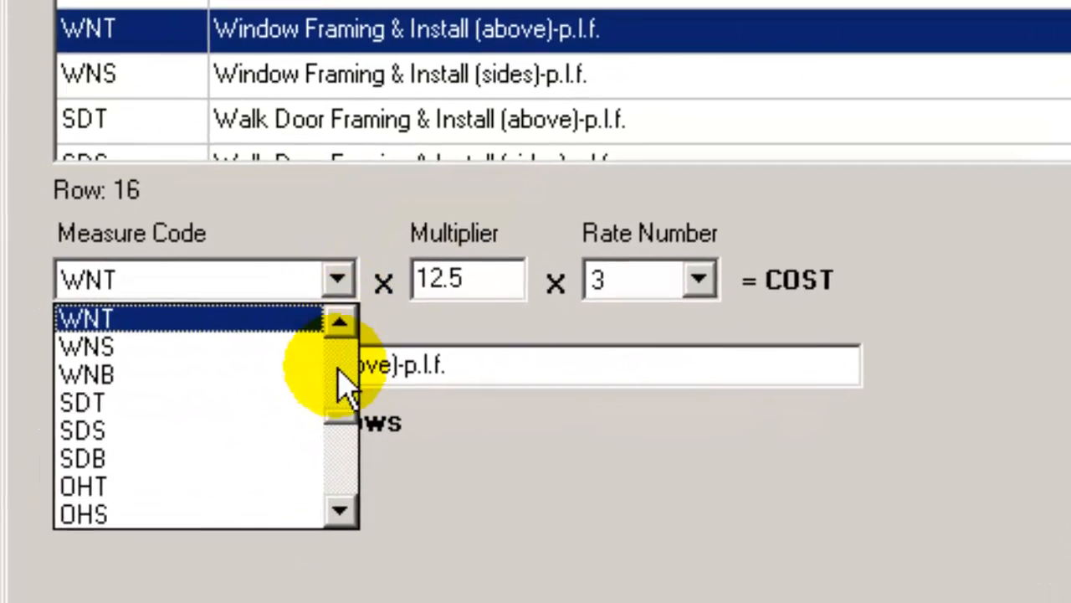
left_click(318, 542)
left_click(341, 514)
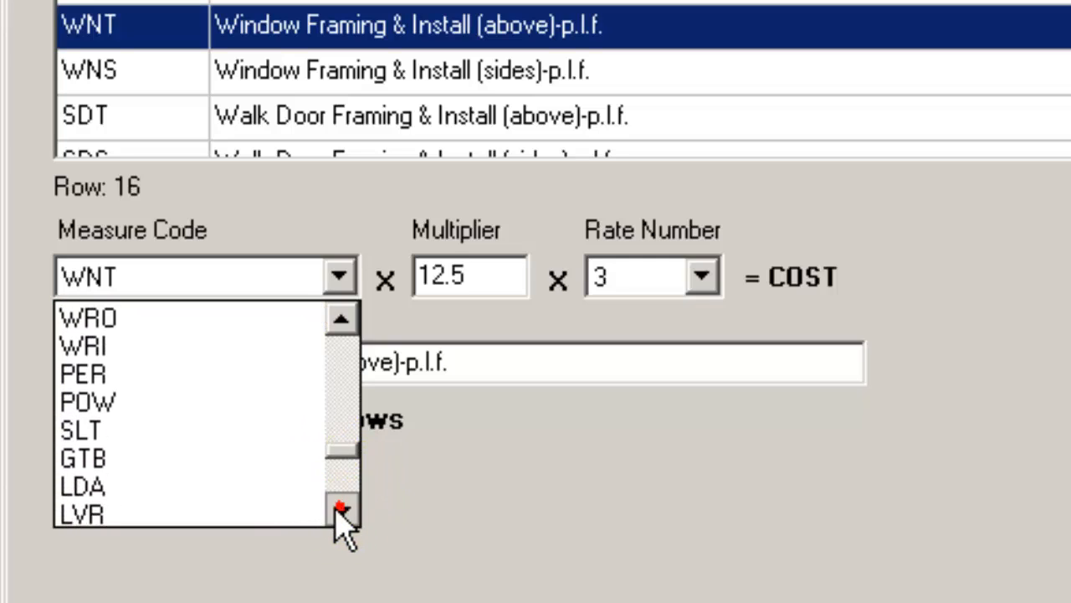
left_click(123, 343)
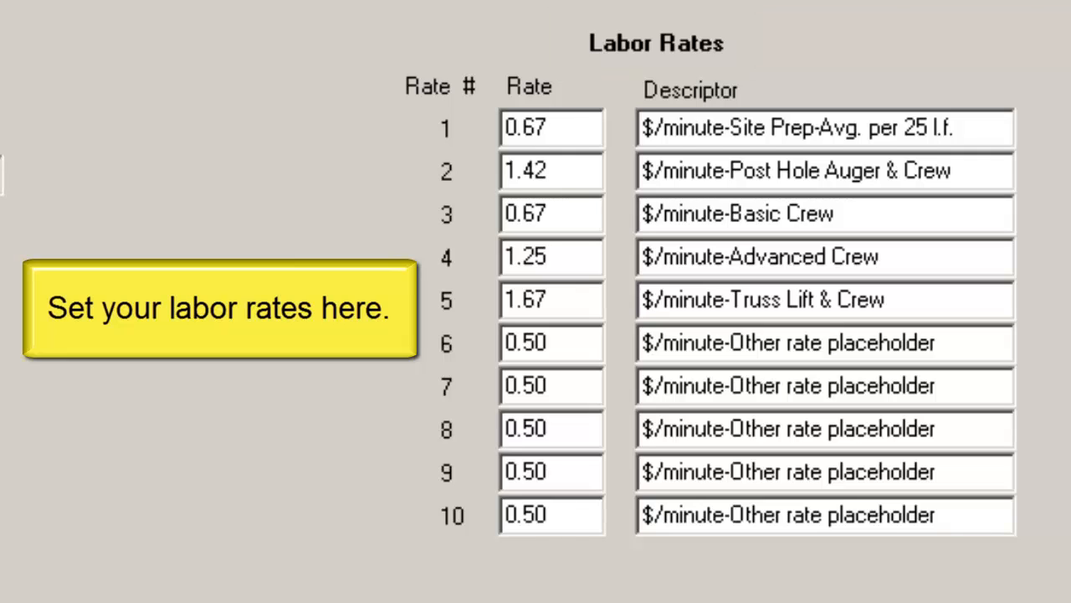
Start saving the labor configuration under the file name My Labor Calk.pkl and cancel the save.
left_click(587, 303)
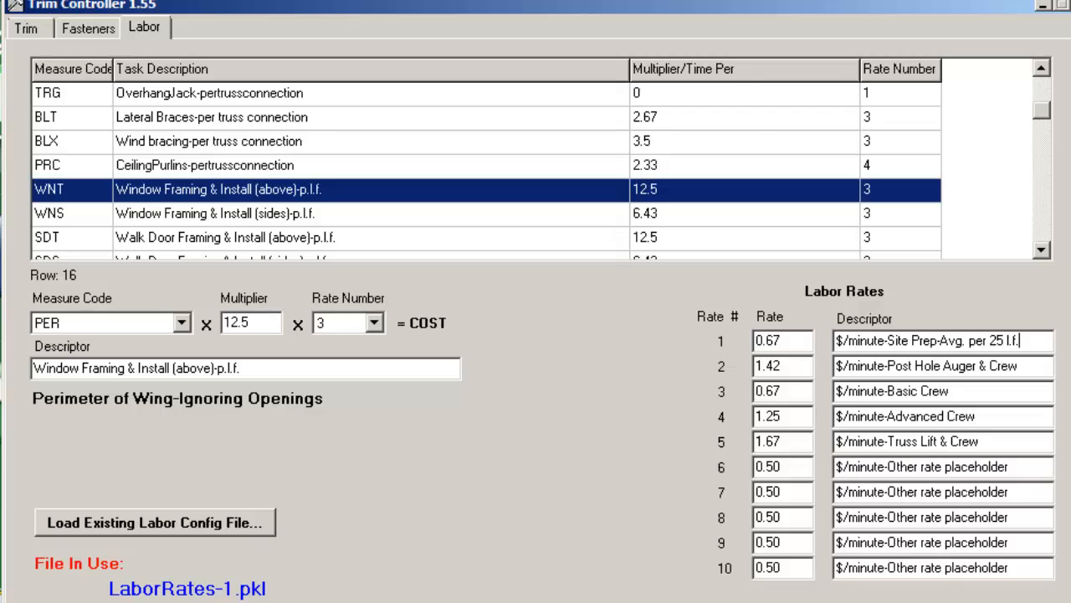
left_click(706, 462)
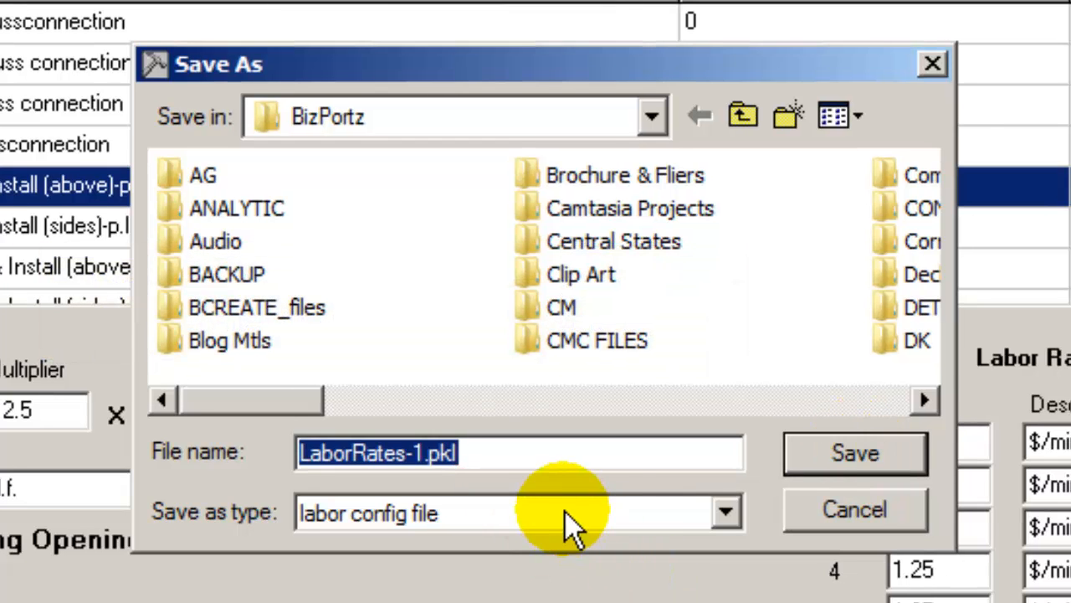
left_click_drag(407, 453, 300, 457)
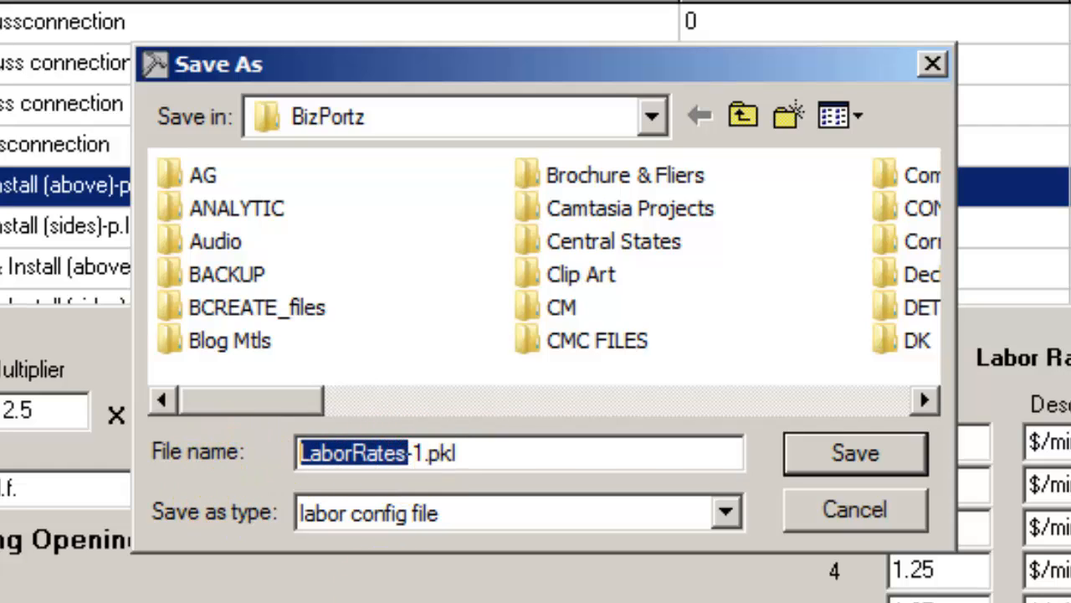
type("My Labo")
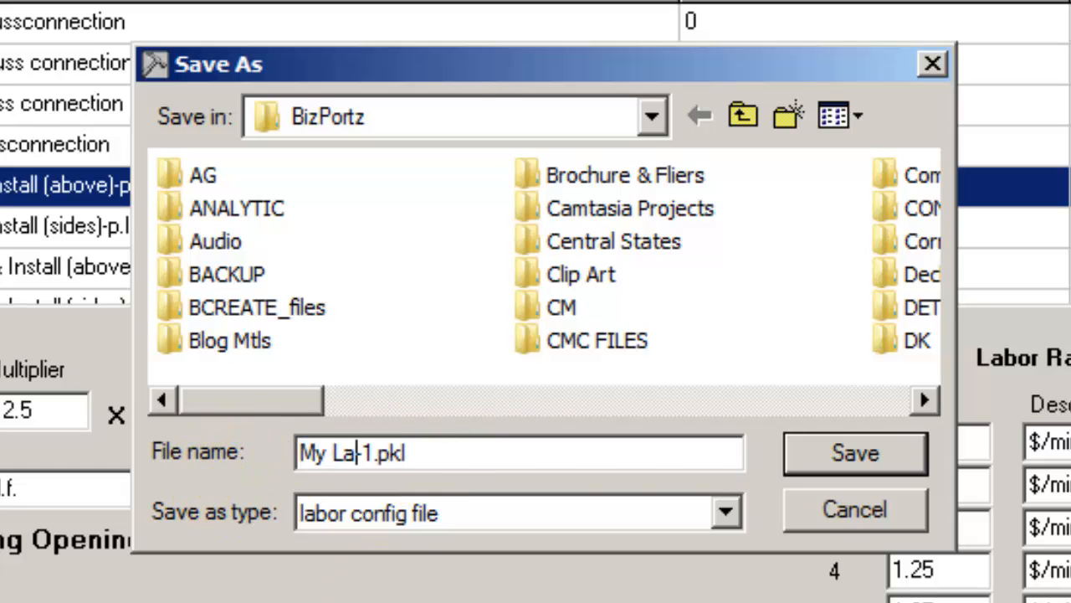
type("r Cal")
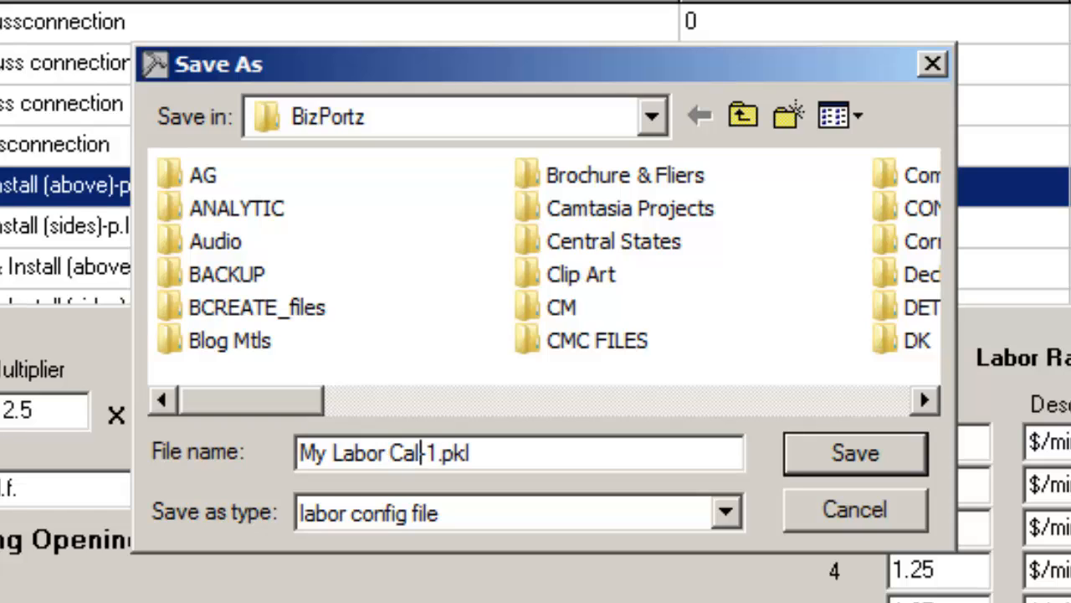
key("Delete")
key("Delete")
type("k")
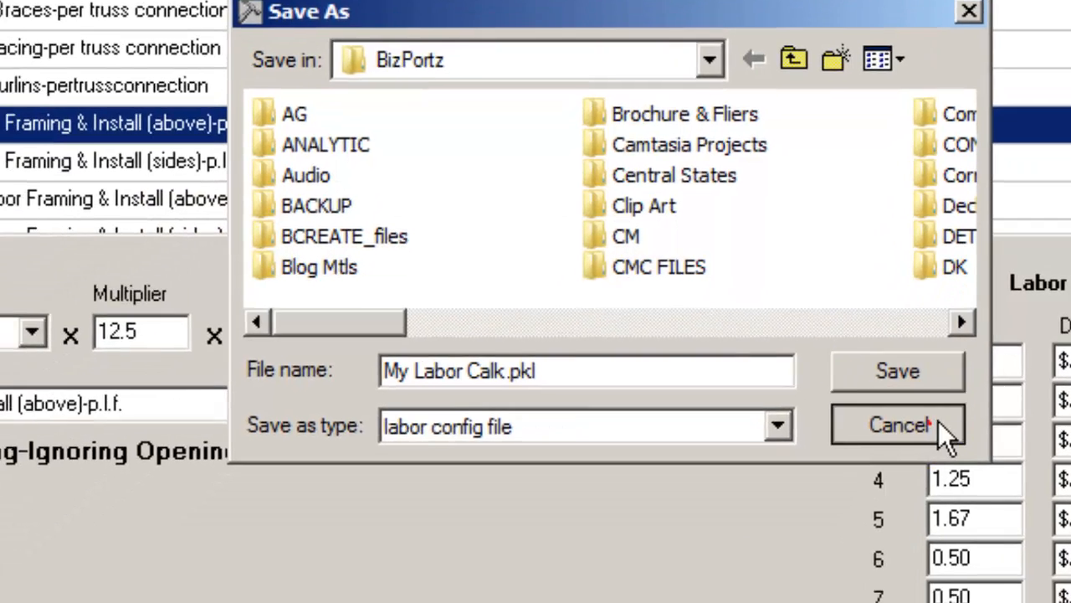
left_click(938, 420)
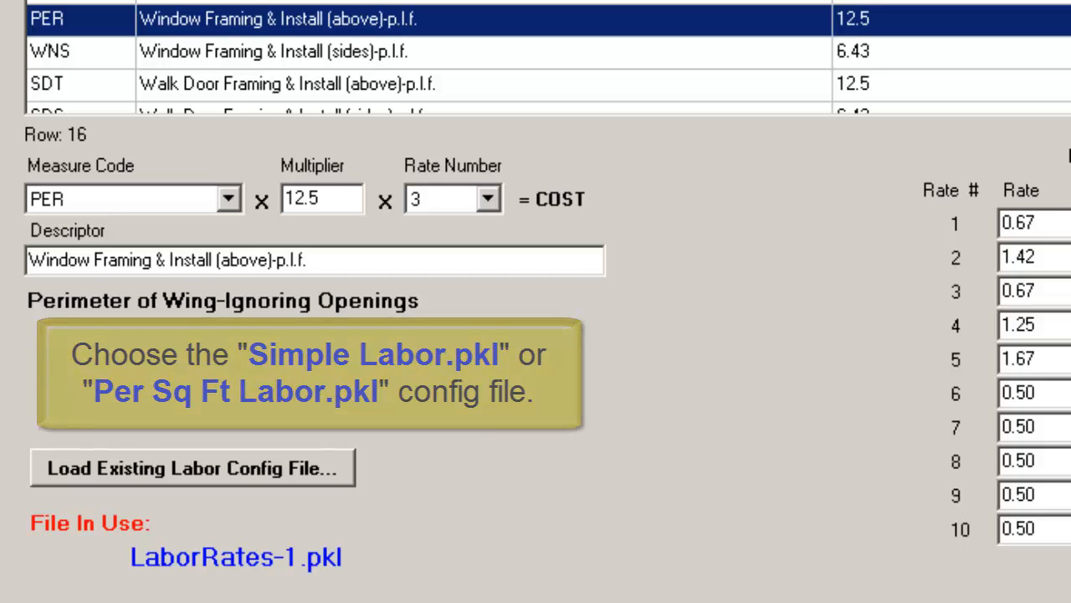
Load the Per Sq Ft Labor.pkl config file and review its list of labor tasks.
left_click(279, 458)
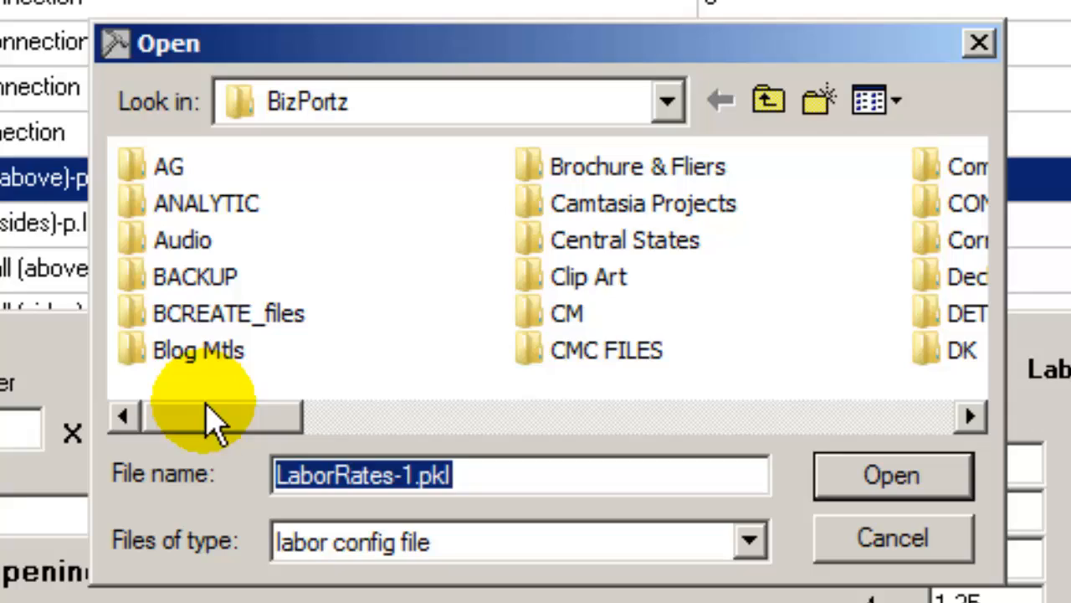
left_click_drag(208, 412, 866, 415)
left_click(677, 171)
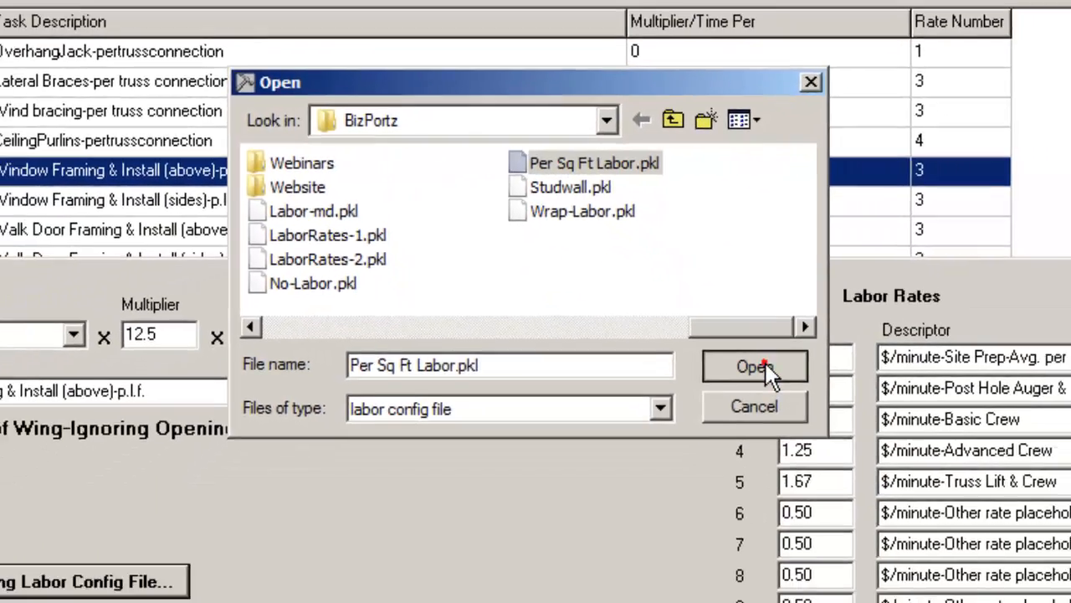
left_click(862, 448)
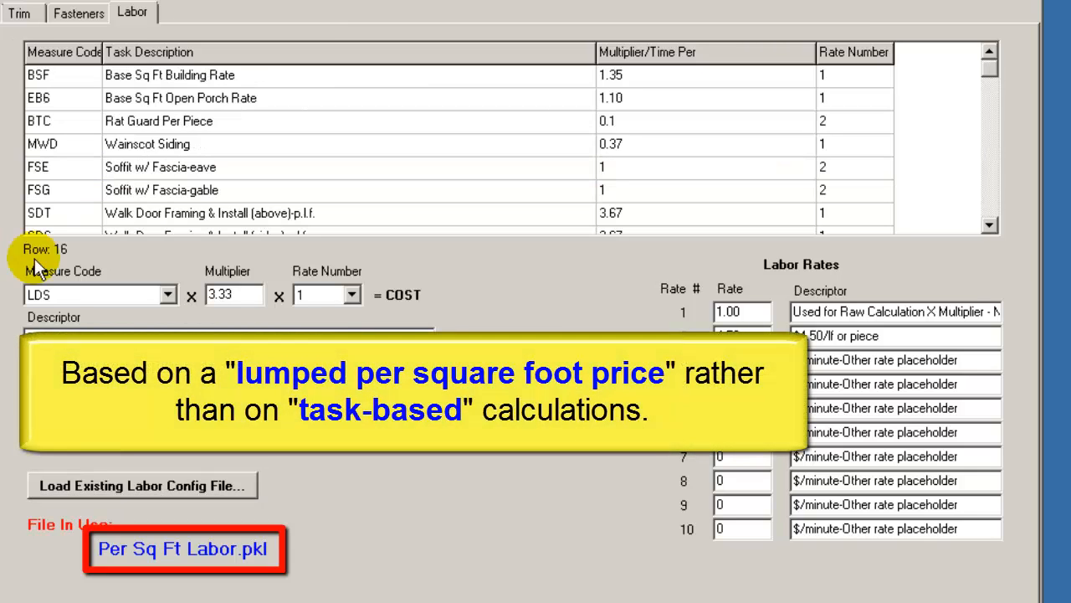
left_click_drag(990, 226, 990, 226)
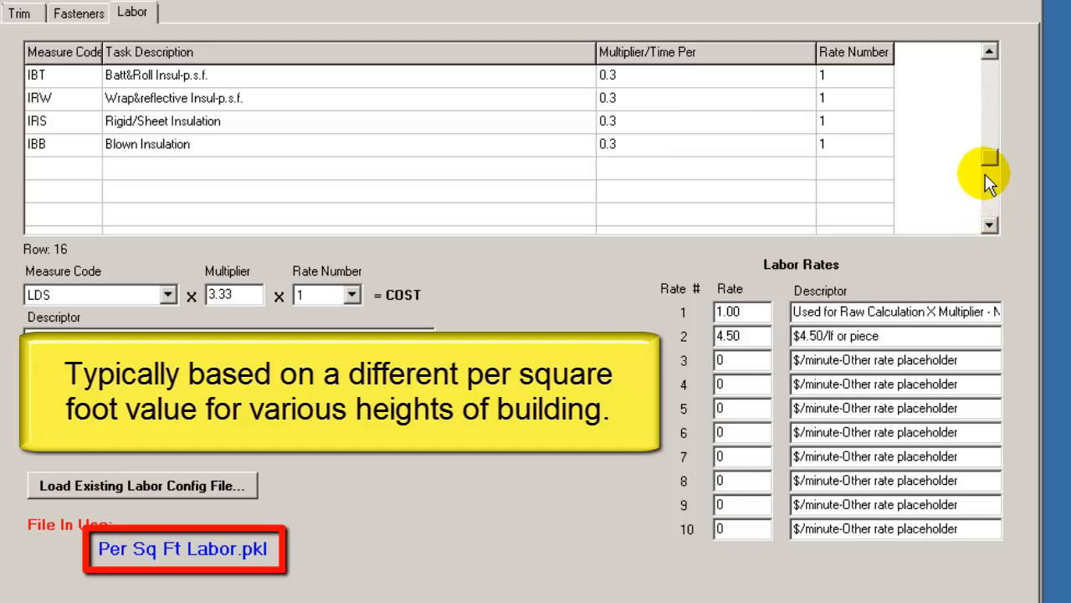
left_click_drag(990, 159, 989, 60)
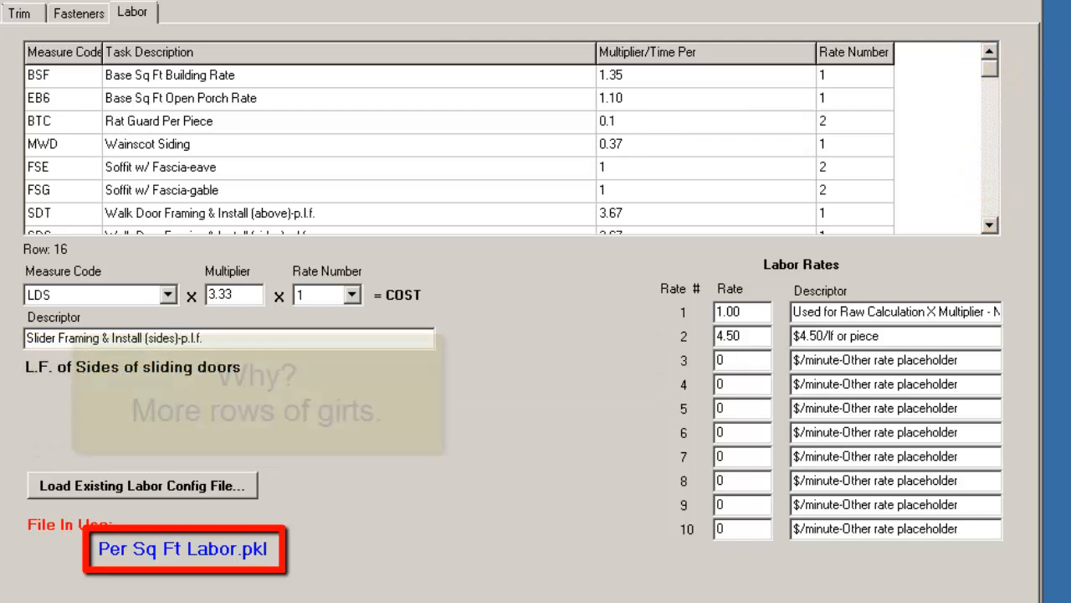